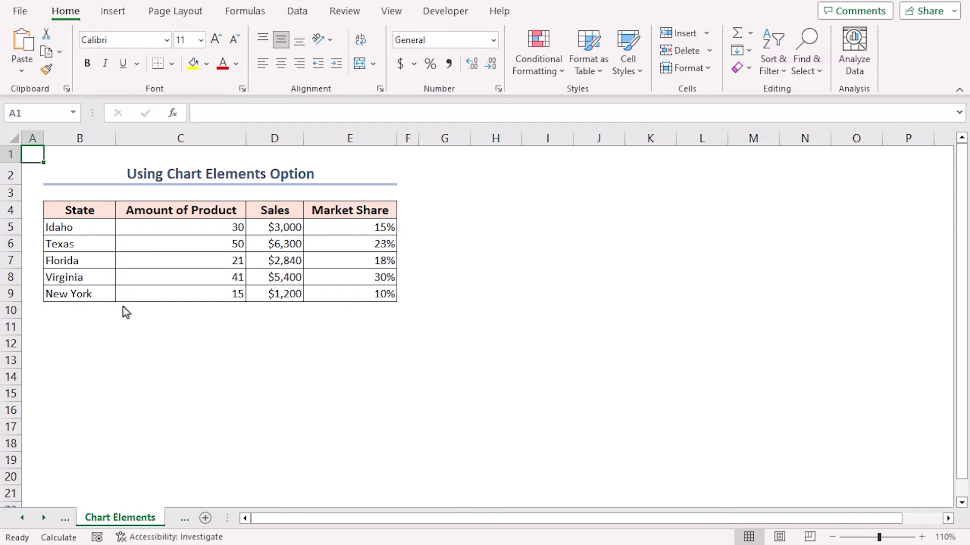
Step: Select the numeric data range C5:E9 holding Amount of Product, Sales and Market Share
left_click_drag(165, 225, 357, 297)
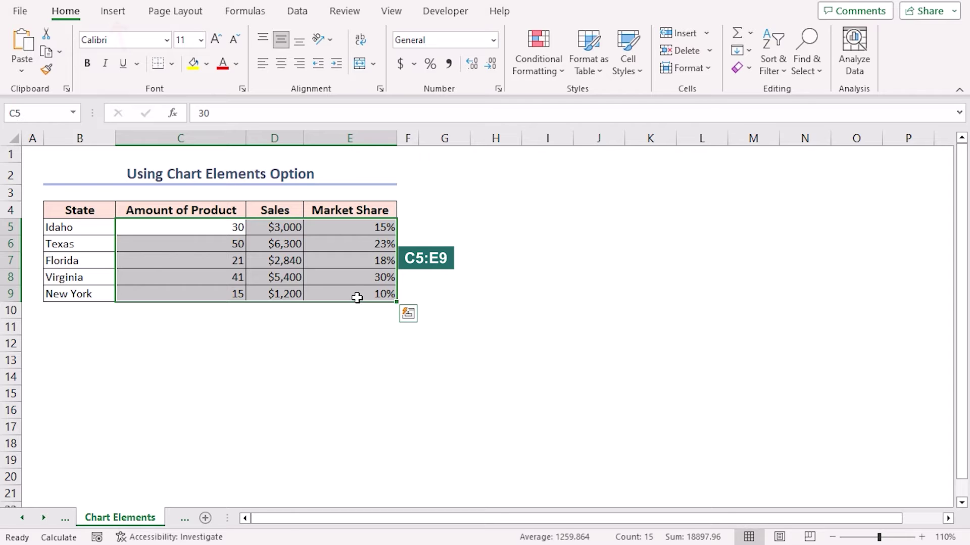
Step: Insert a 2-D bubble chart from the selected data and move it to the right of the table
left_click(107, 12)
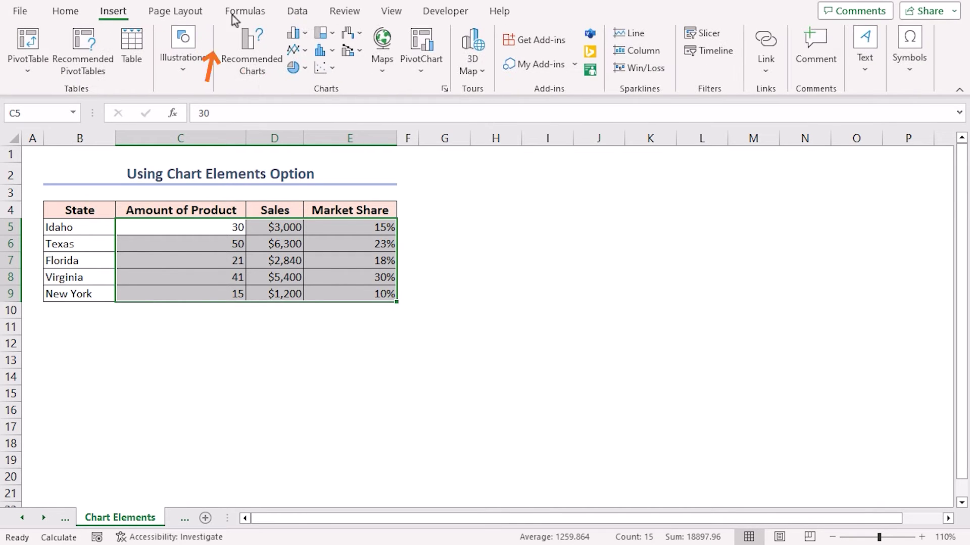
left_click(332, 69)
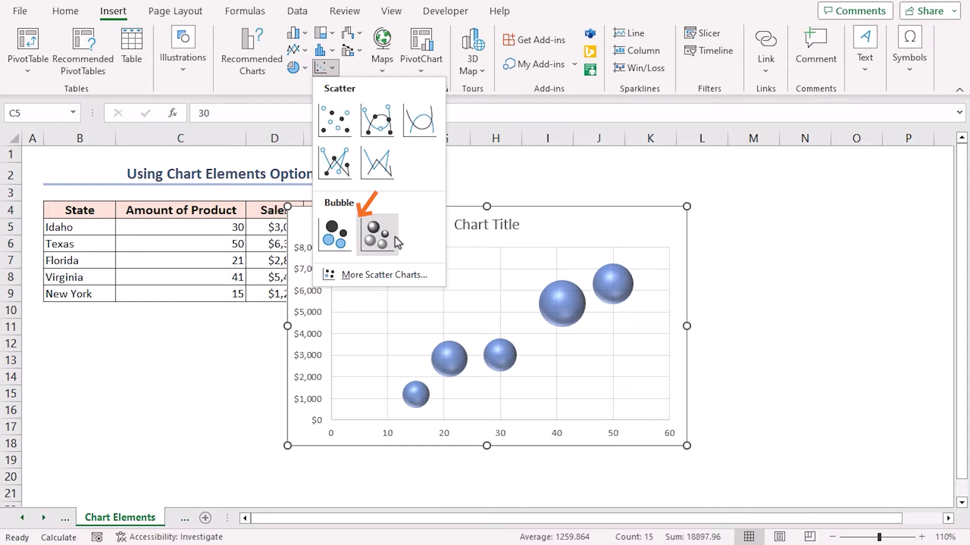
left_click(333, 234)
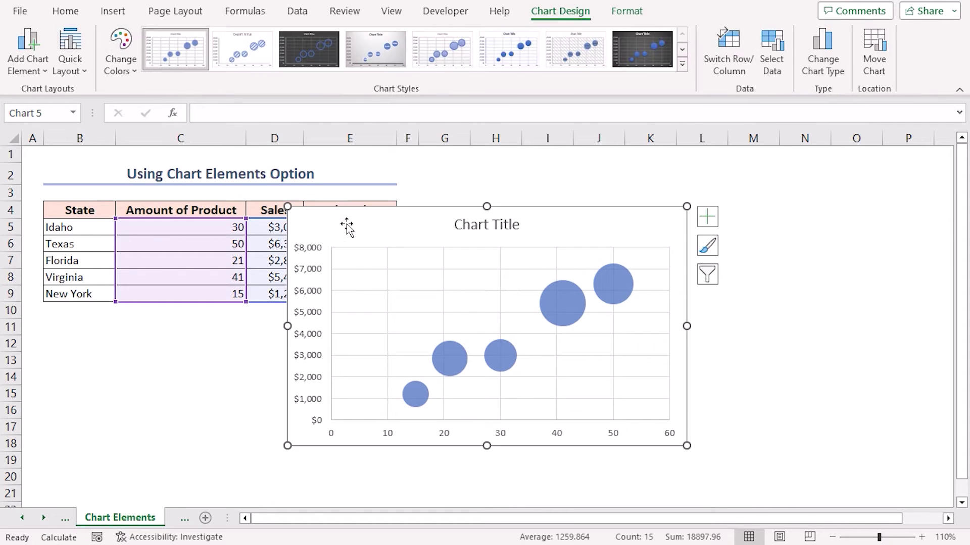
left_click_drag(346, 225, 459, 186)
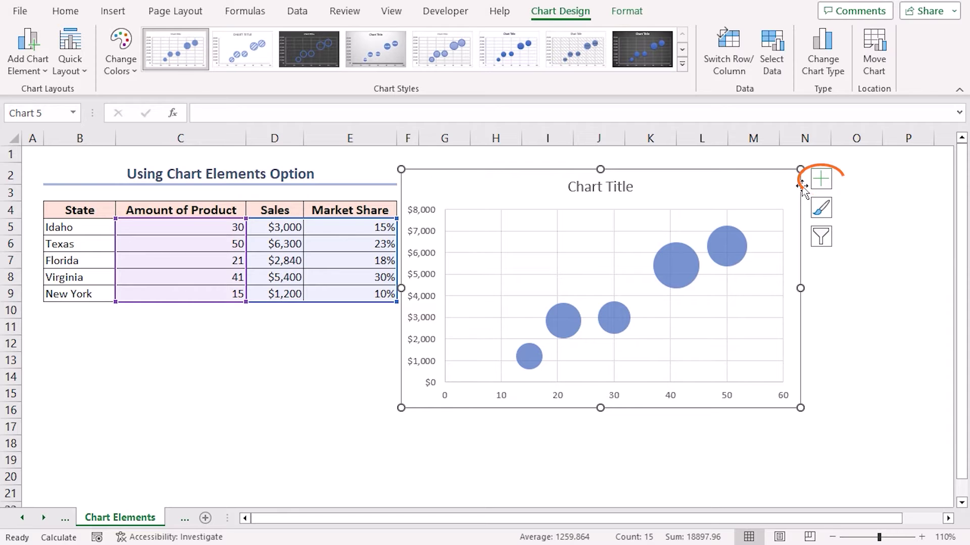
Step: Add axis titles to the bubble chart and remove its gridlines
left_click(818, 182)
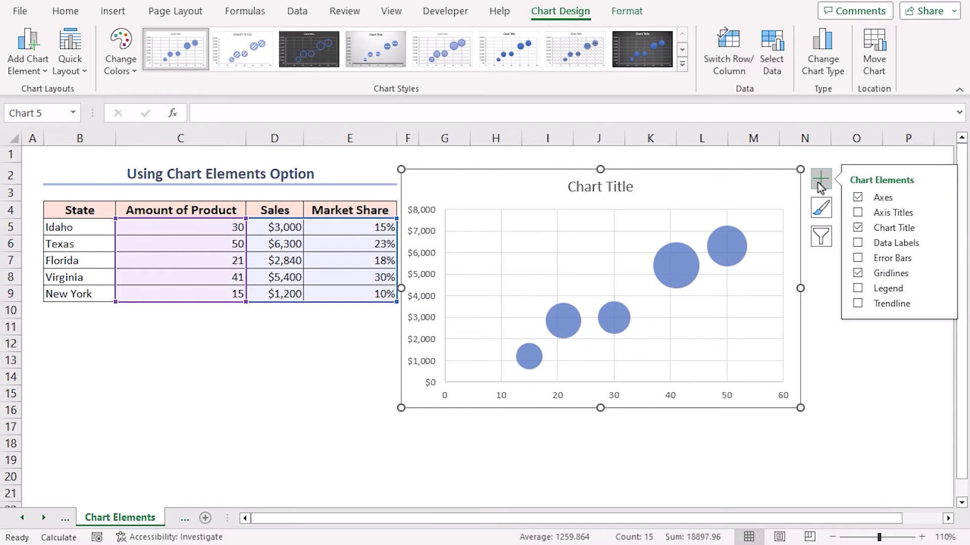
left_click(884, 214)
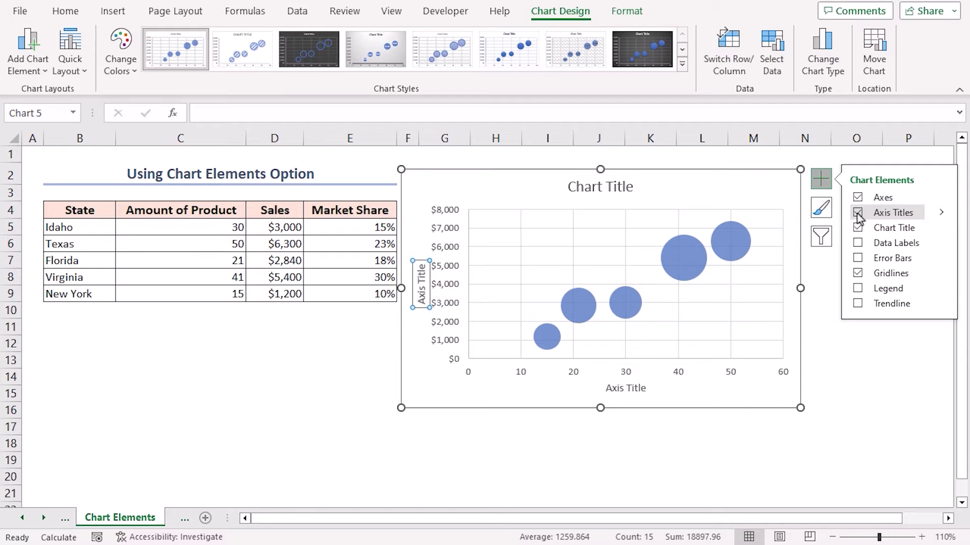
left_click(858, 273)
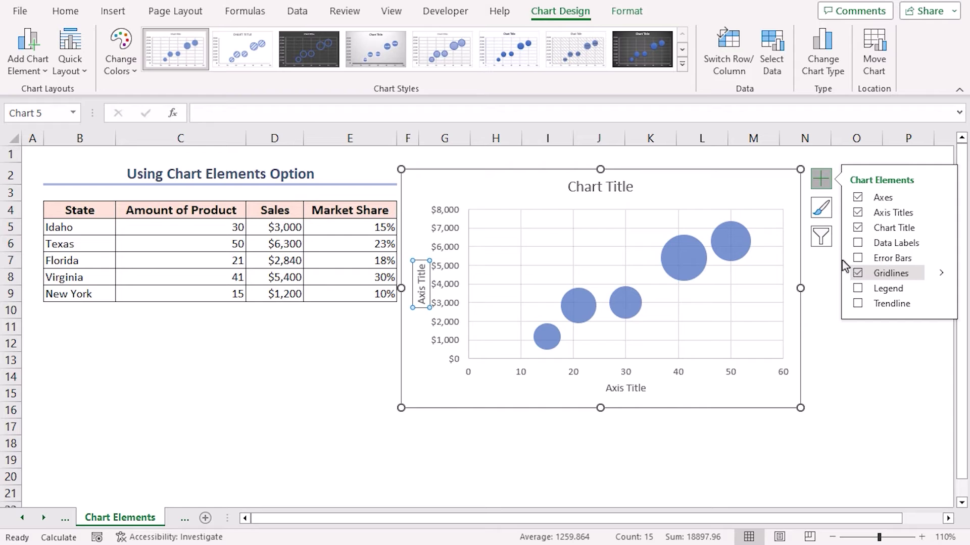
Step: Change the chart title to 'Sales Analysis'
left_click(579, 187)
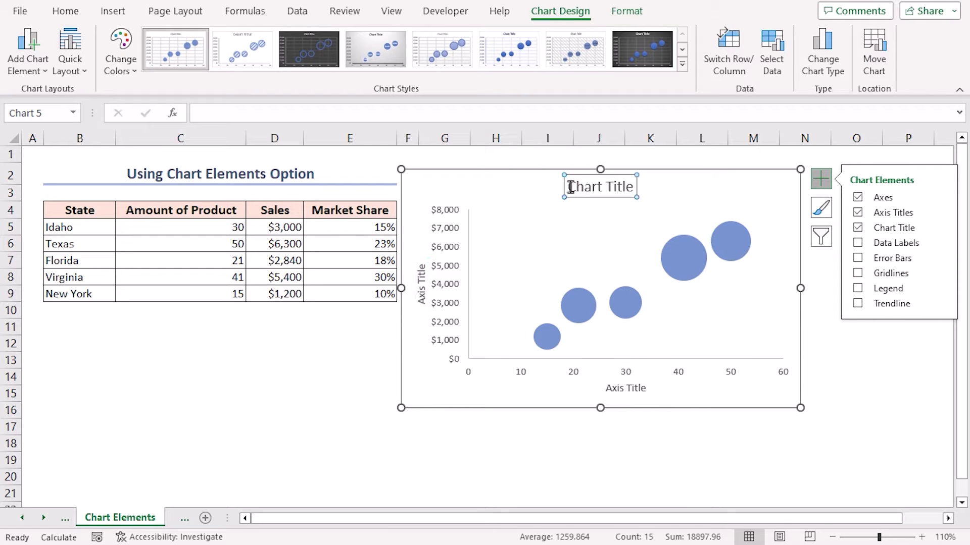
left_click_drag(571, 187, 631, 194)
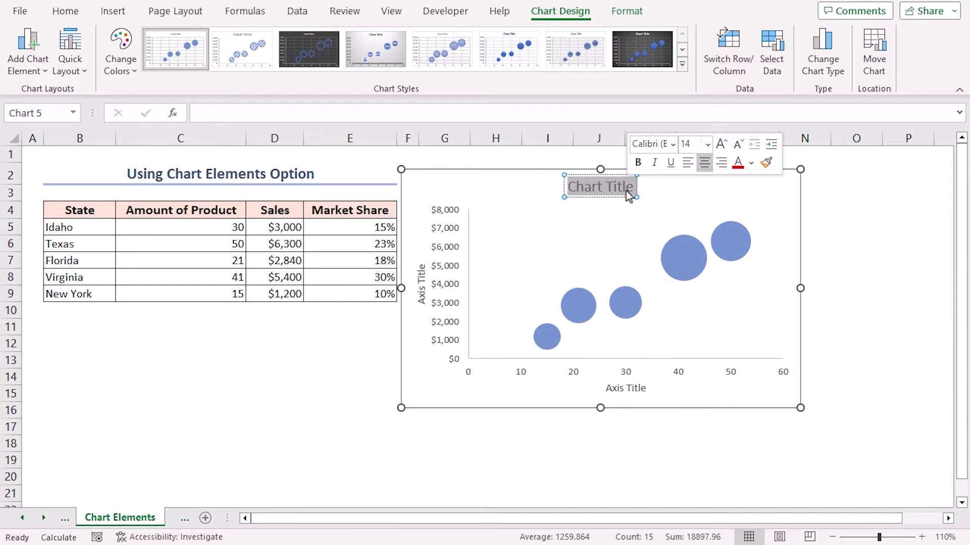
type("Sales")
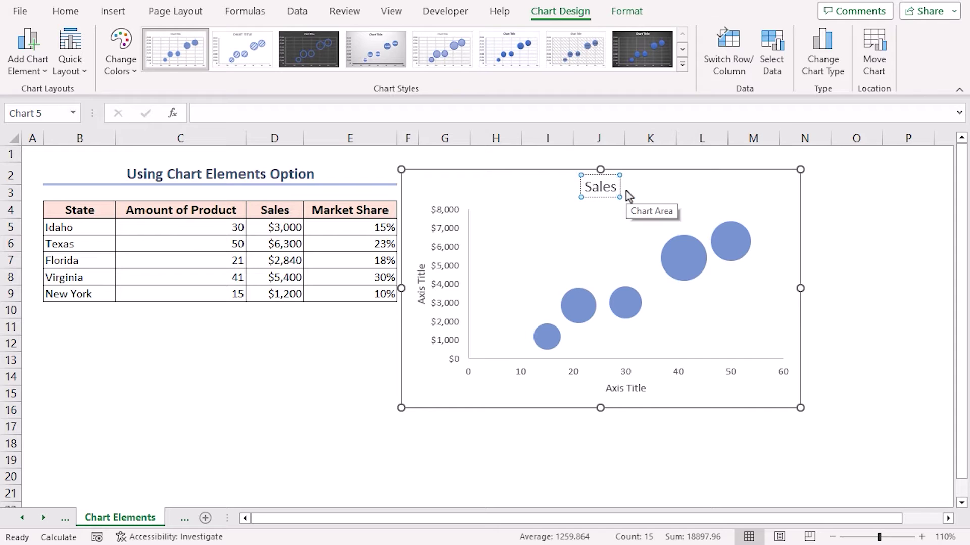
type(" Analysis")
left_click(670, 187)
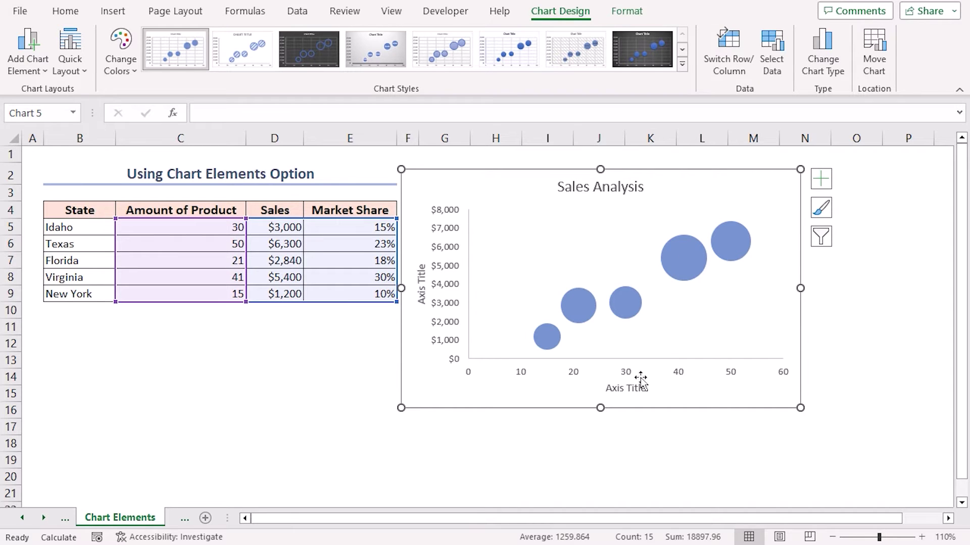
Step: Set the horizontal axis title to 'Amount of Product' and select the vertical axis title text
left_click(608, 388)
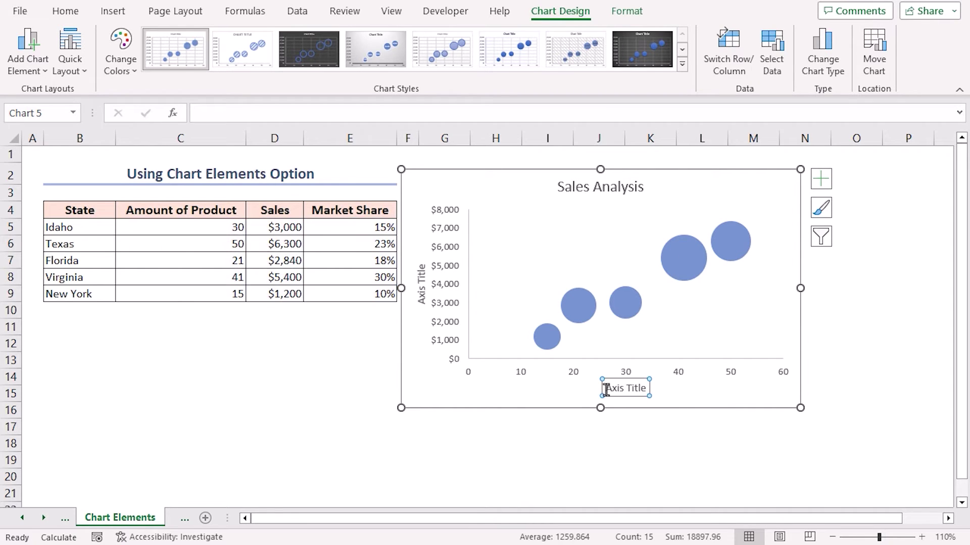
left_click_drag(606, 391, 647, 395)
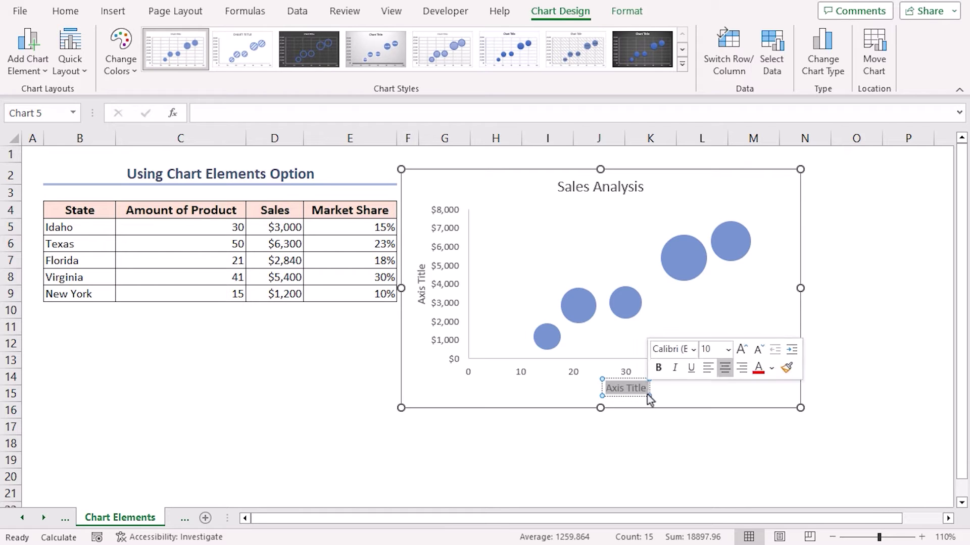
type("Amount of Product")
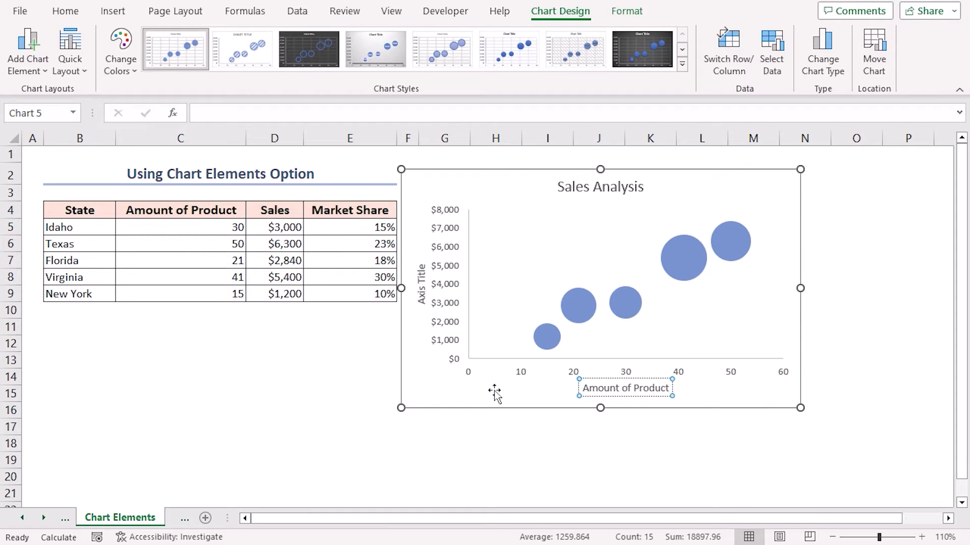
left_click(494, 390)
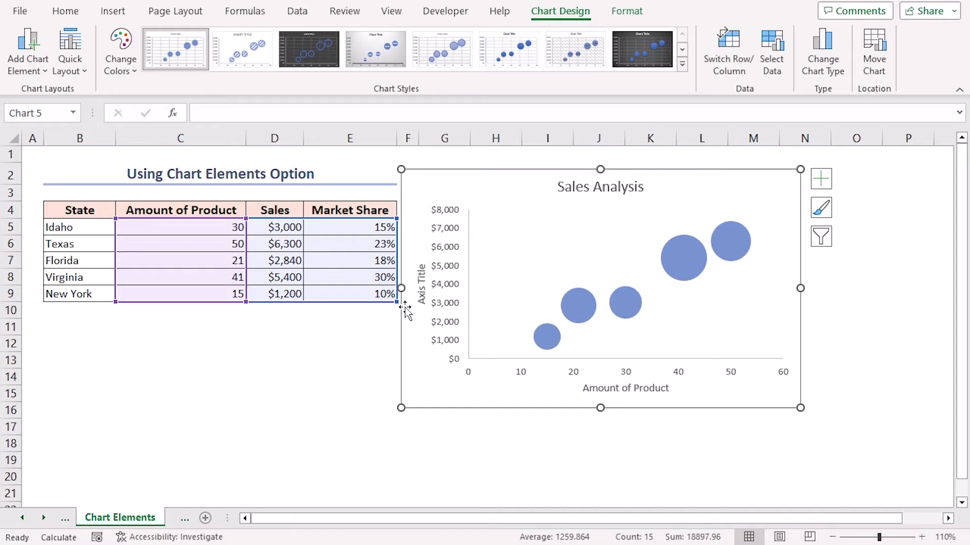
left_click(423, 295)
left_click_drag(419, 303, 419, 263)
Step: Title the vertical axis 'Sales' and set the horizontal axis minimum bound to 10
type("Sales")
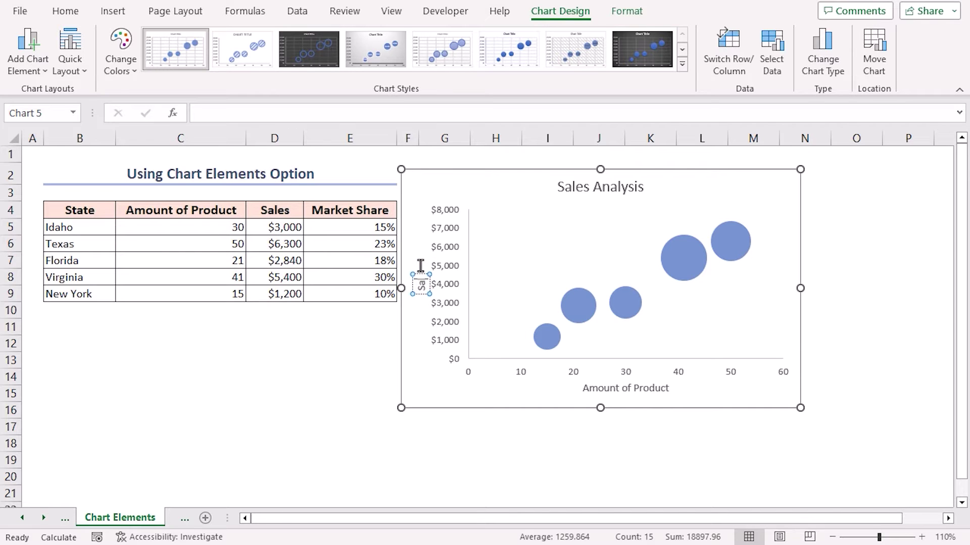
left_click(420, 330)
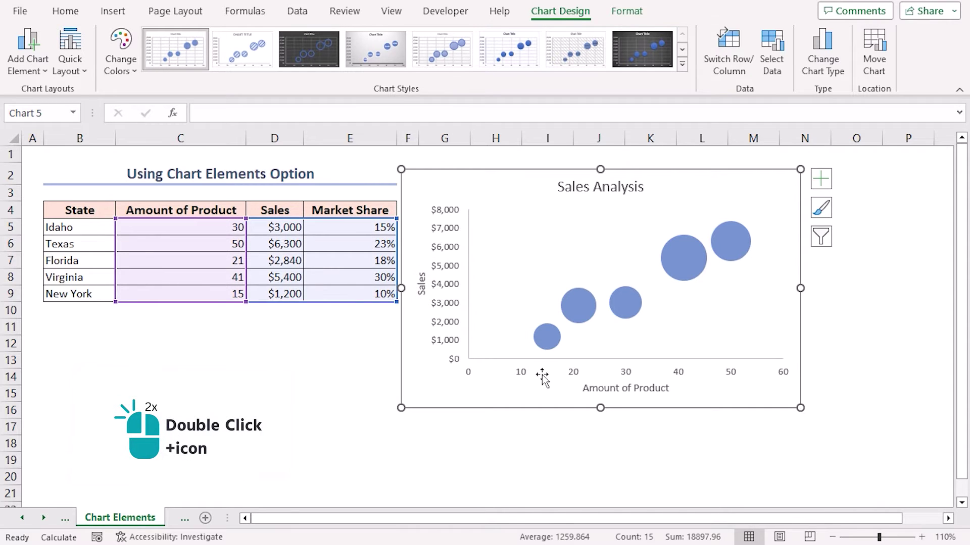
double_click(523, 374)
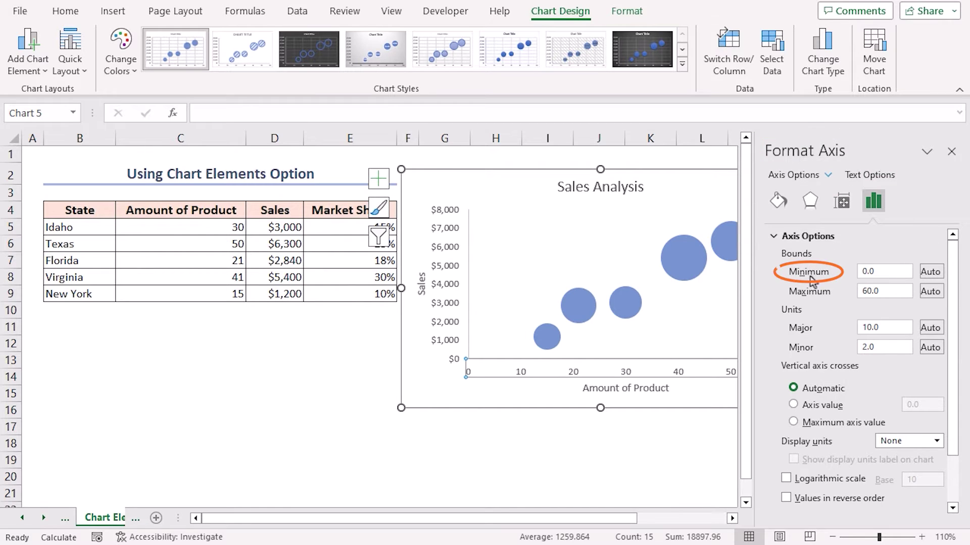
double_click(862, 273)
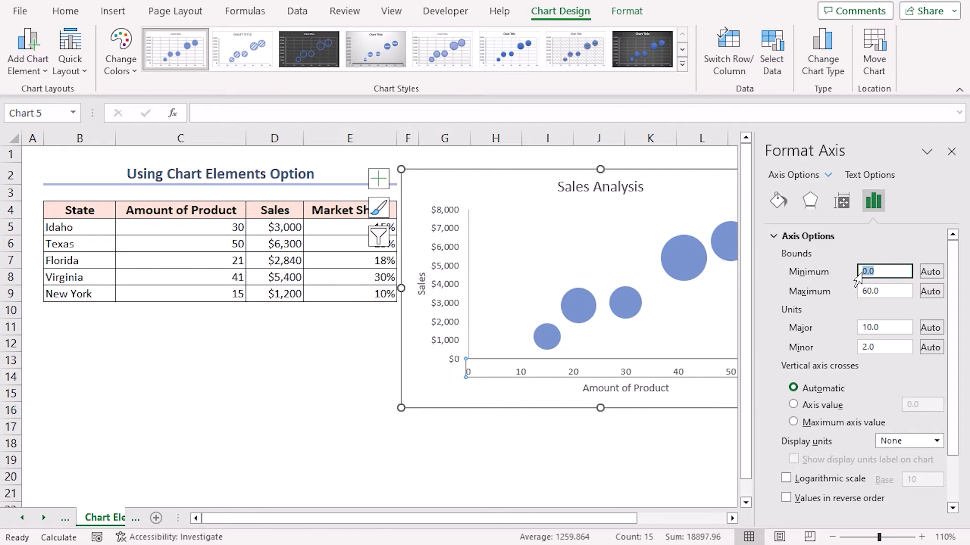
type("10")
left_click(599, 444)
left_click(952, 151)
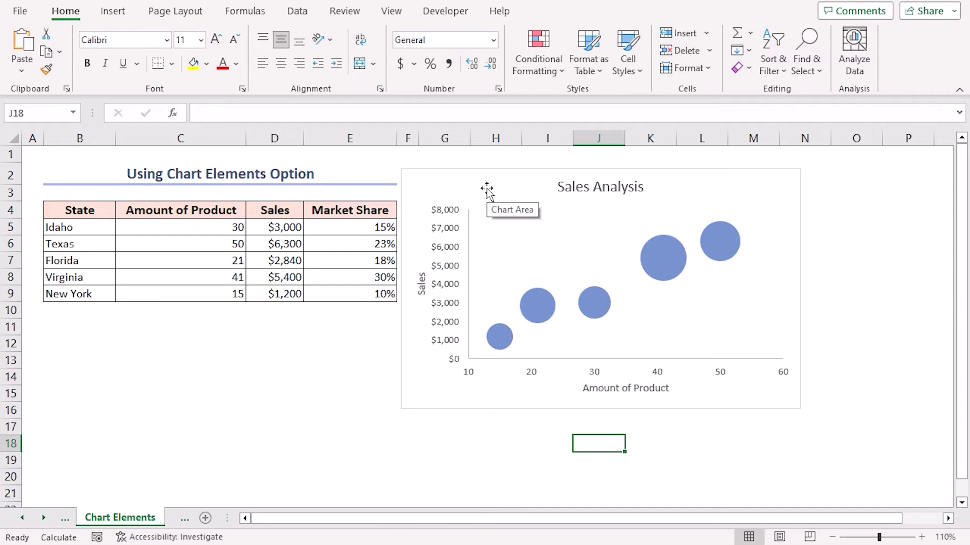
left_click(485, 190)
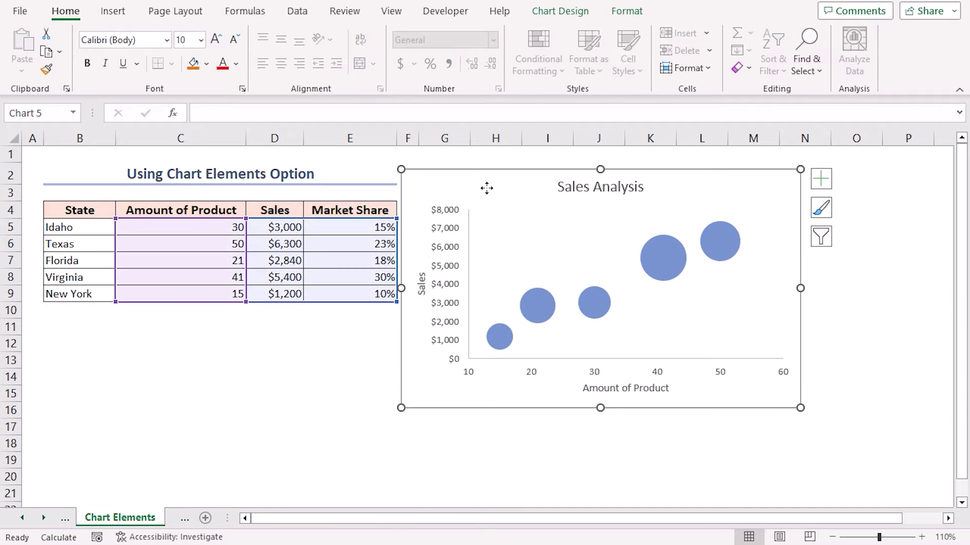
left_click(579, 15)
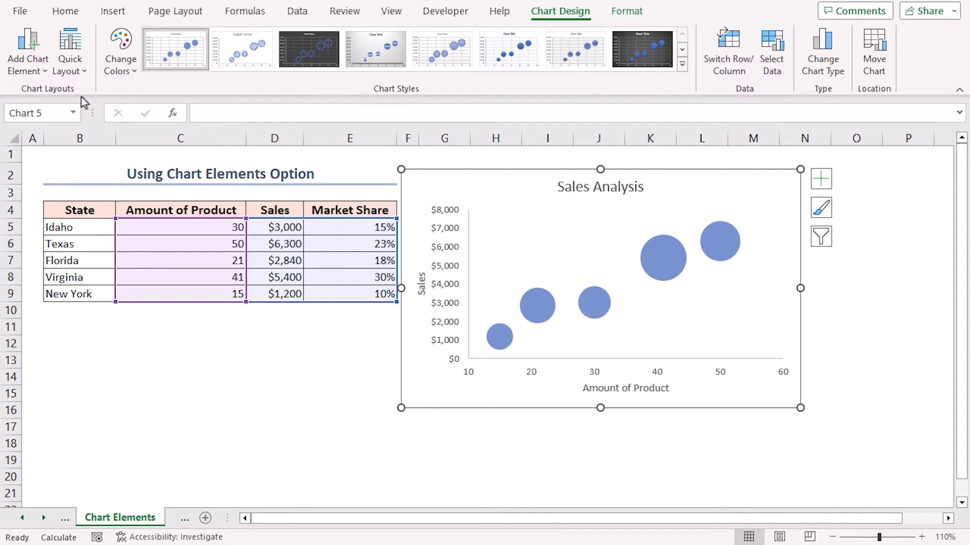
left_click(45, 74)
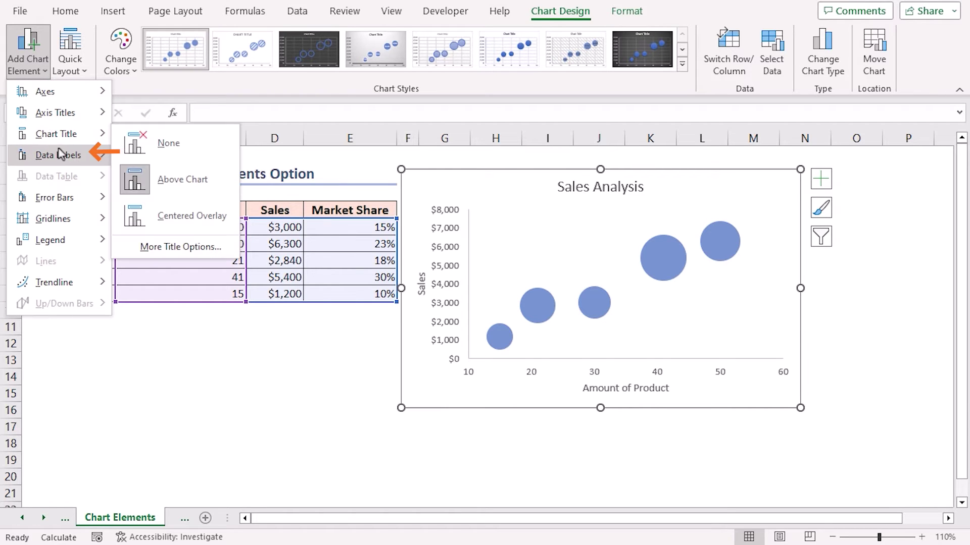
mouse_move(63, 156)
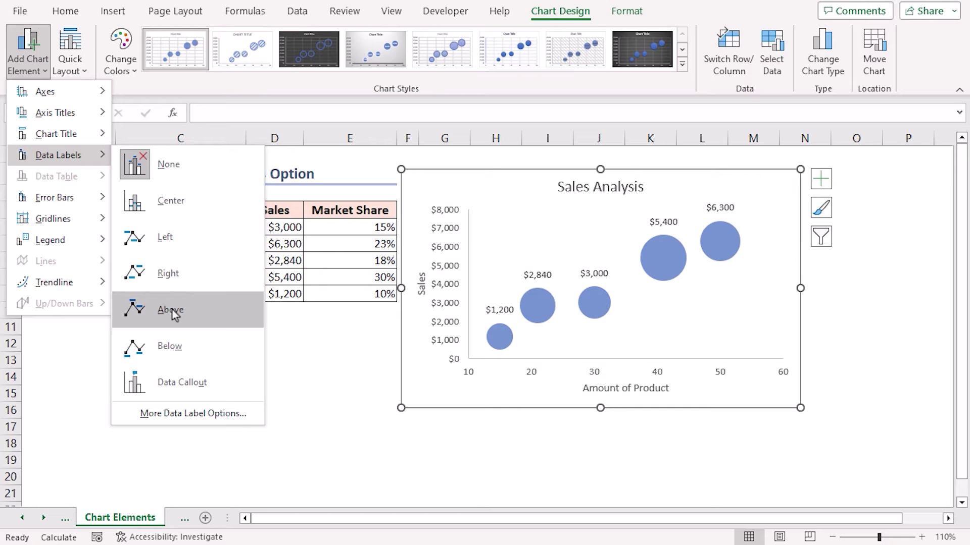
Step: Turn on data labels for the bubbles and bring up the Format Data Labels pane
left_click(333, 345)
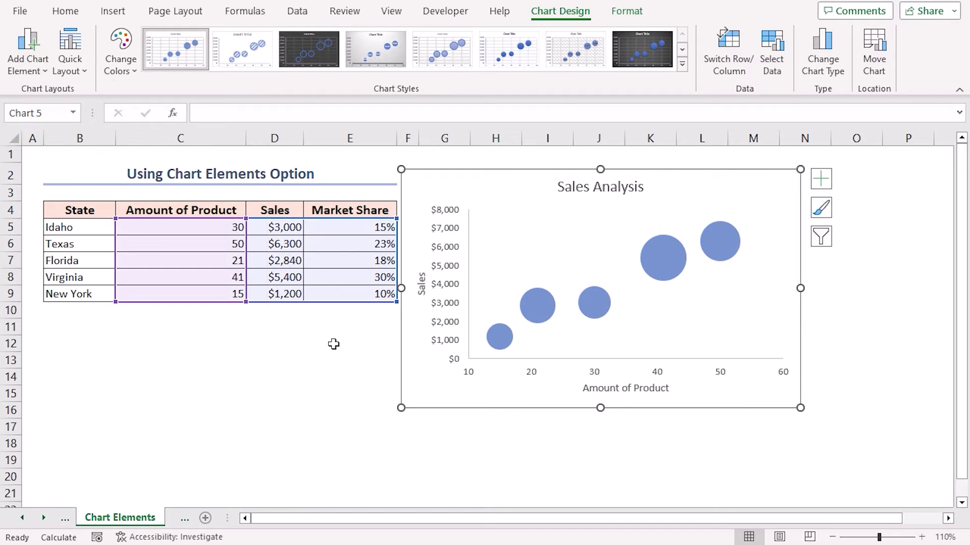
left_click(819, 182)
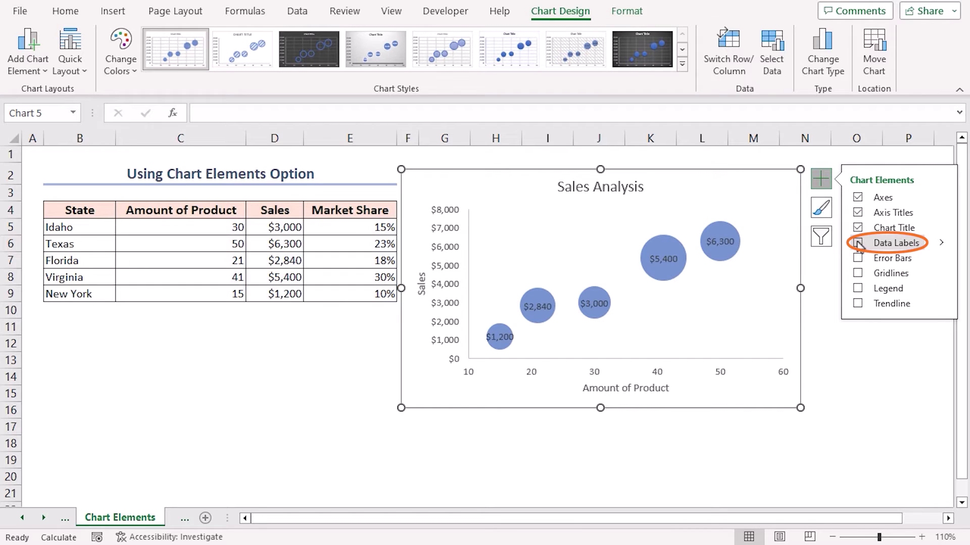
left_click(858, 243)
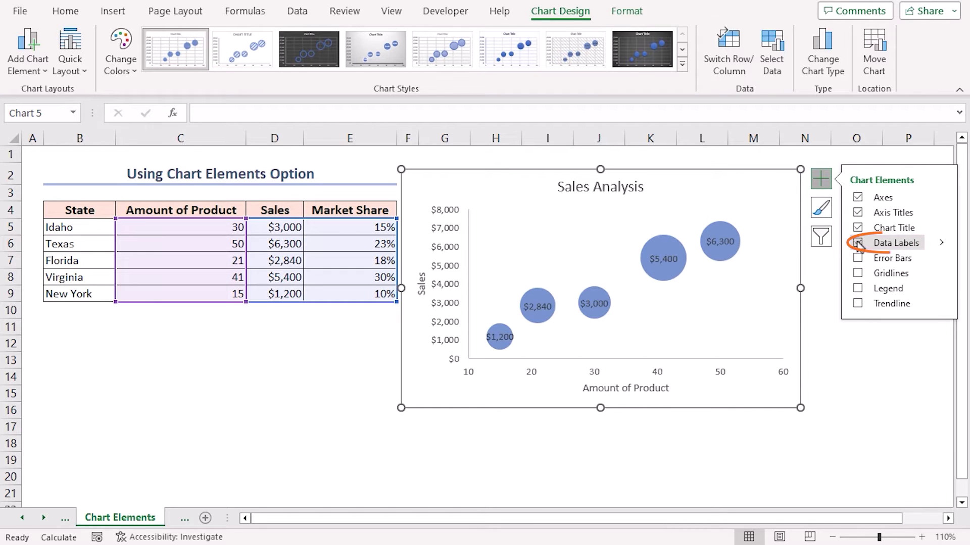
left_click(941, 243)
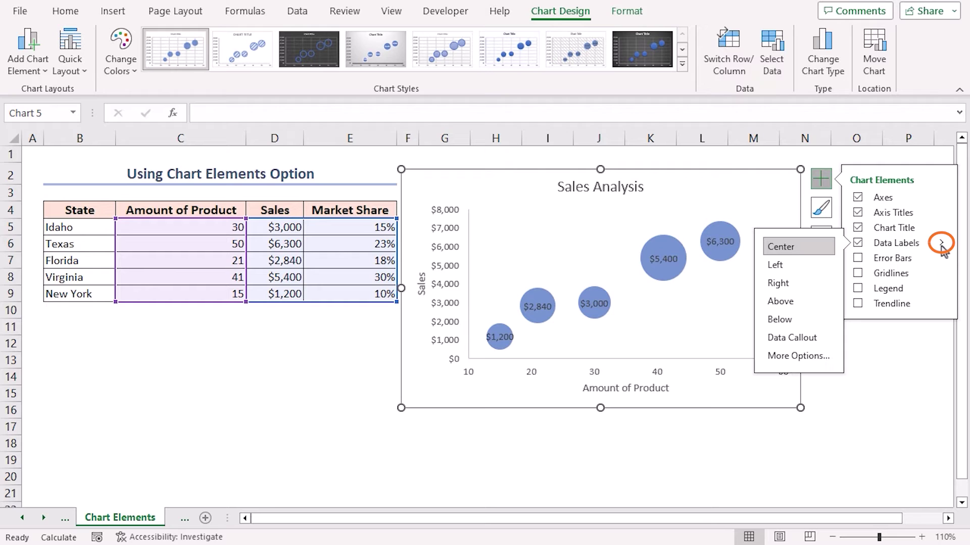
left_click(795, 356)
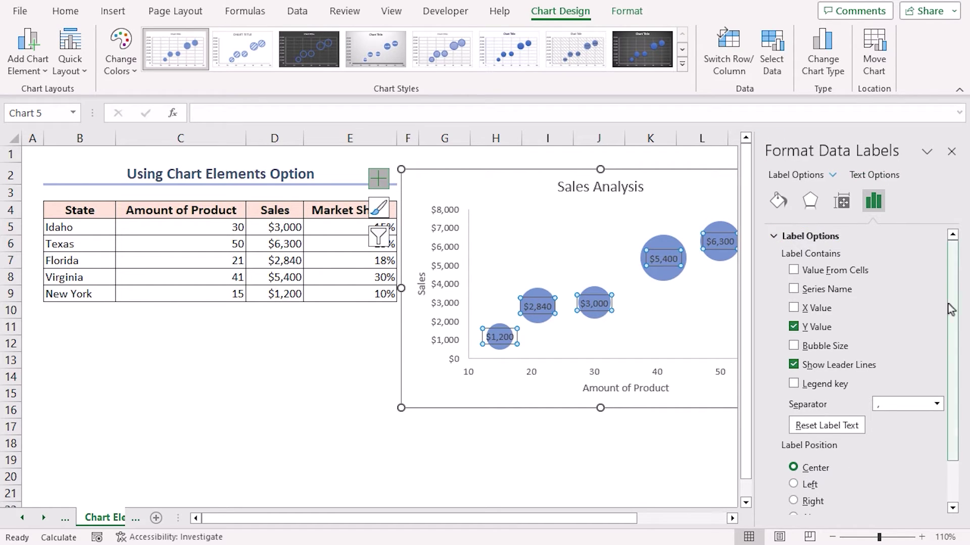
Step: Set the data label position to Above
scroll(946, 307, "down", 1)
left_click(794, 479)
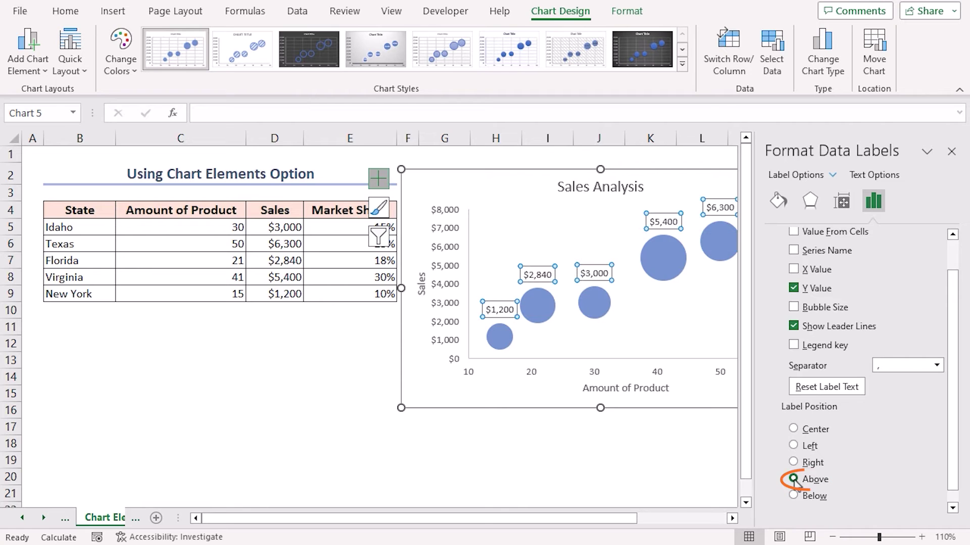
scroll(835, 283, "up", 1)
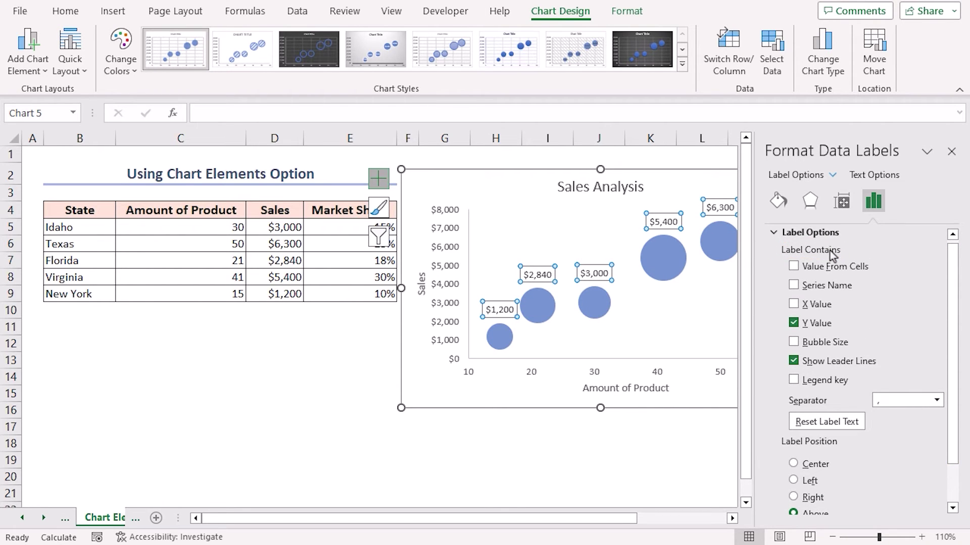
Step: Use the state names in B5:B9 as label text and remove the Y values from the labels
left_click(794, 267)
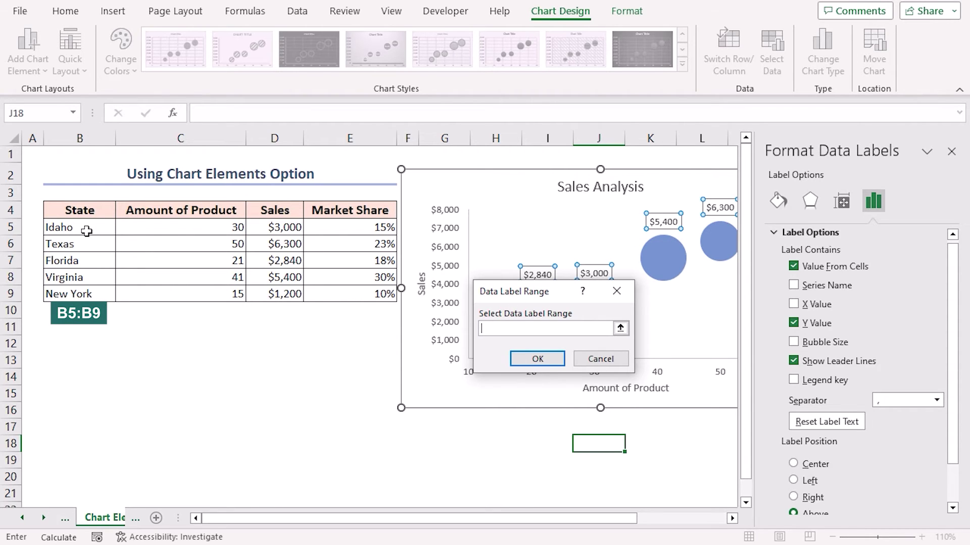
left_click_drag(87, 230, 80, 294)
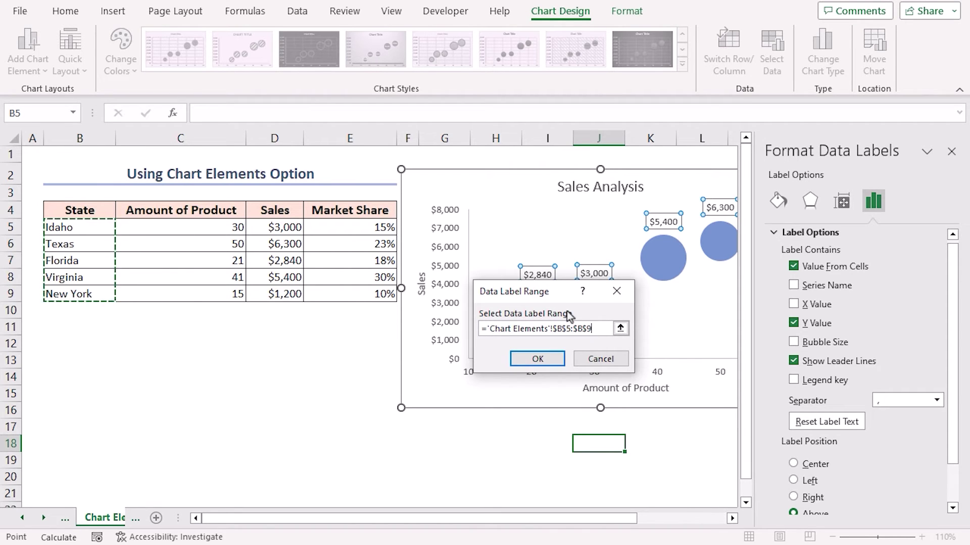
left_click(545, 362)
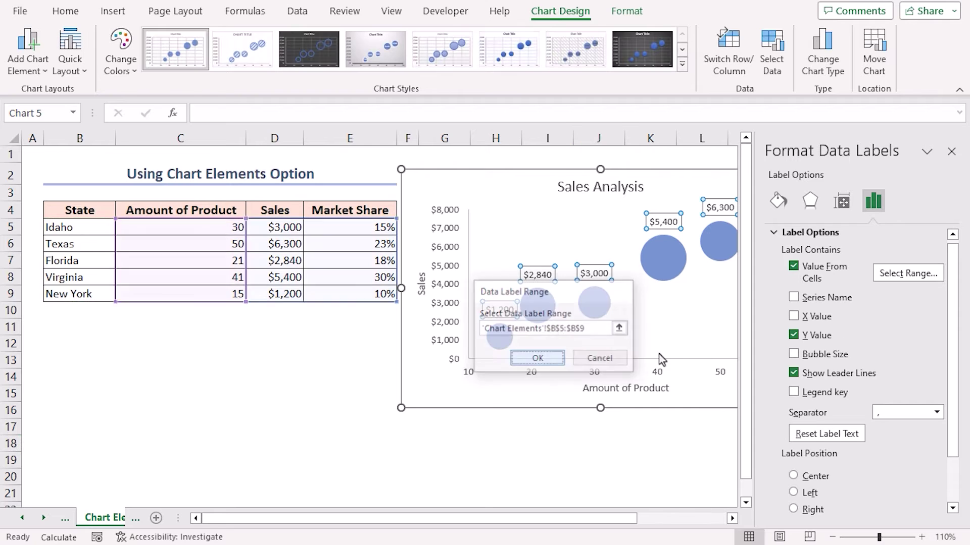
left_click(793, 335)
Step: Link the New York bubble's label alone to cell E9 so it shows 10%
left_click(951, 151)
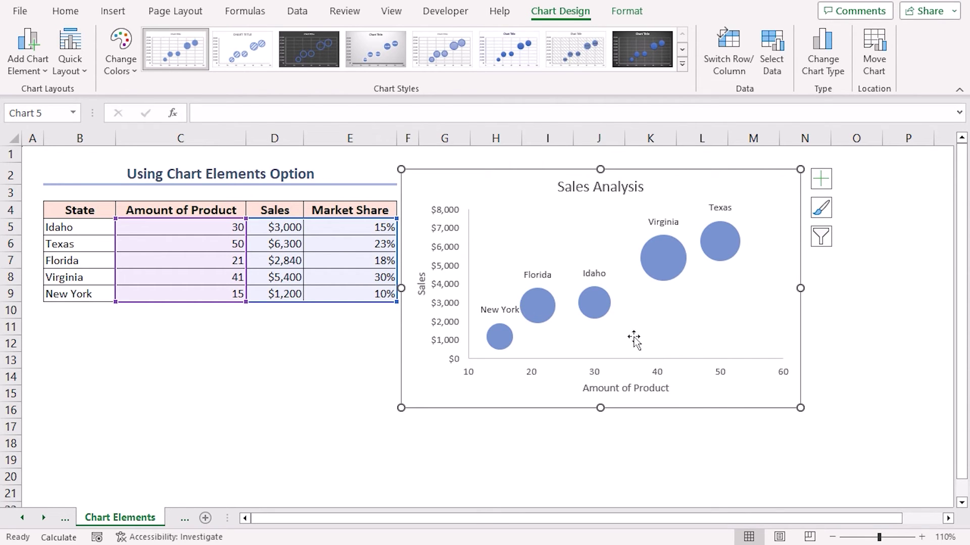
left_click(499, 310)
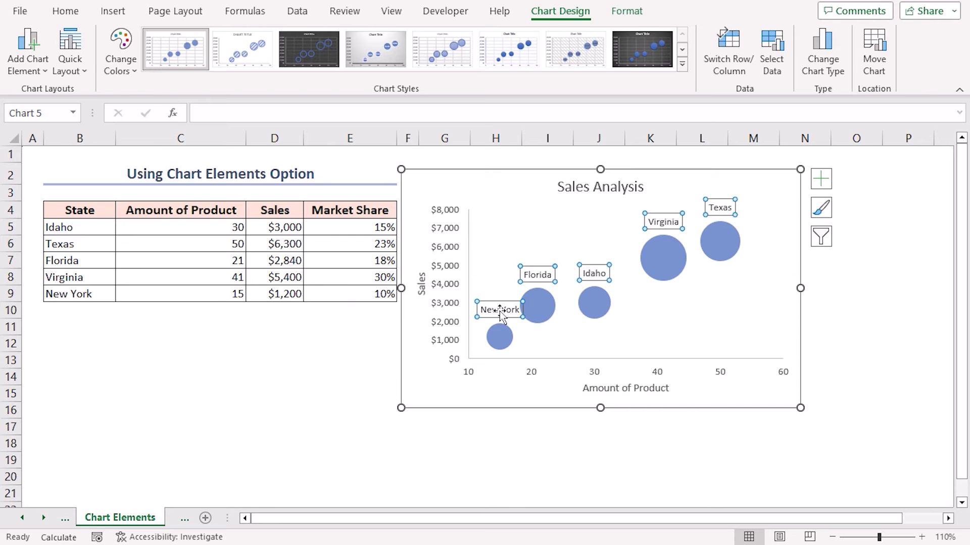
left_click(500, 310)
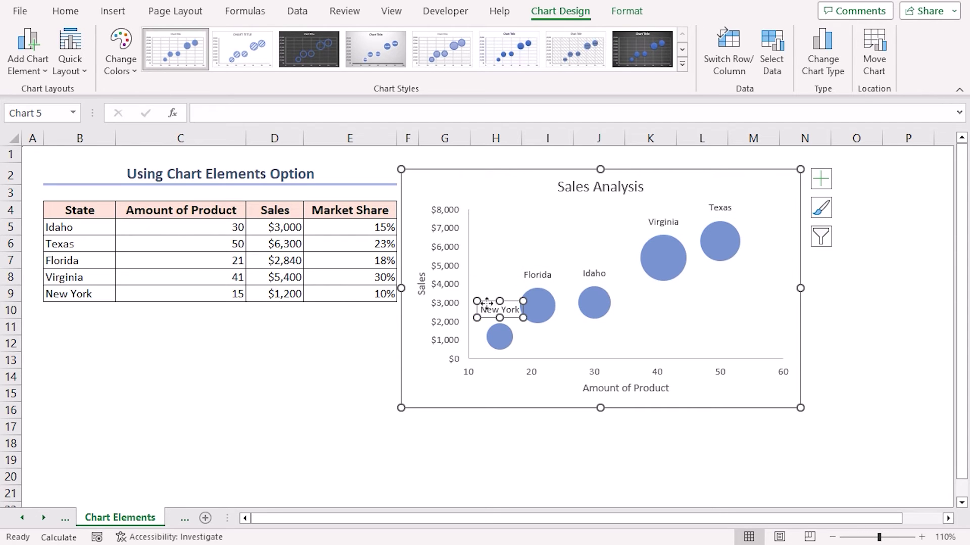
left_click(225, 114)
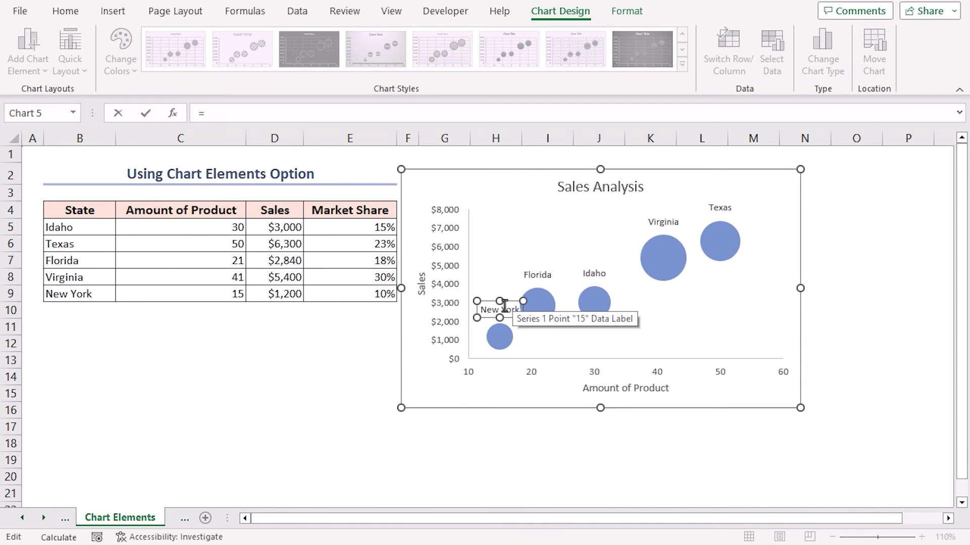
left_click(351, 294)
key("Return")
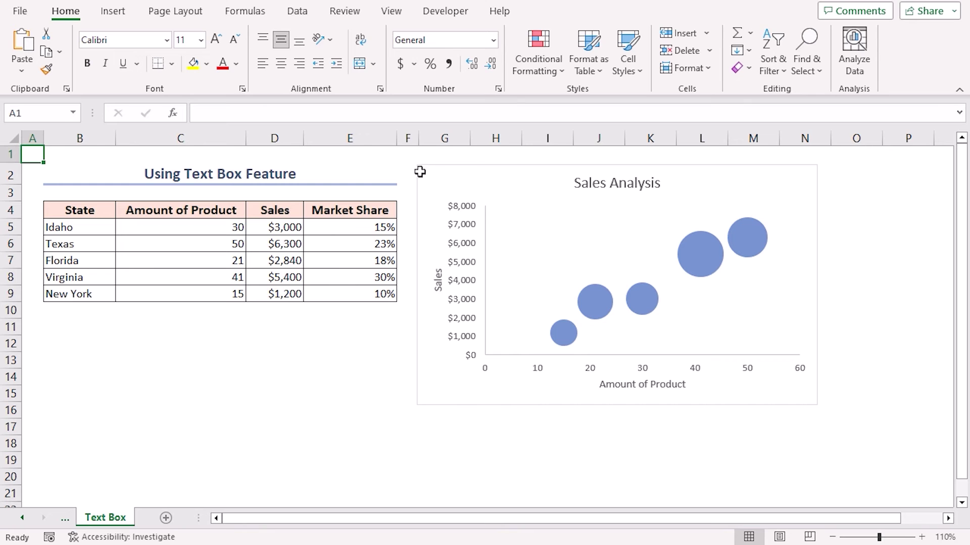
Step: Choose Text Box from the Insert tab's Text options on the Text Box sheet
left_click(113, 12)
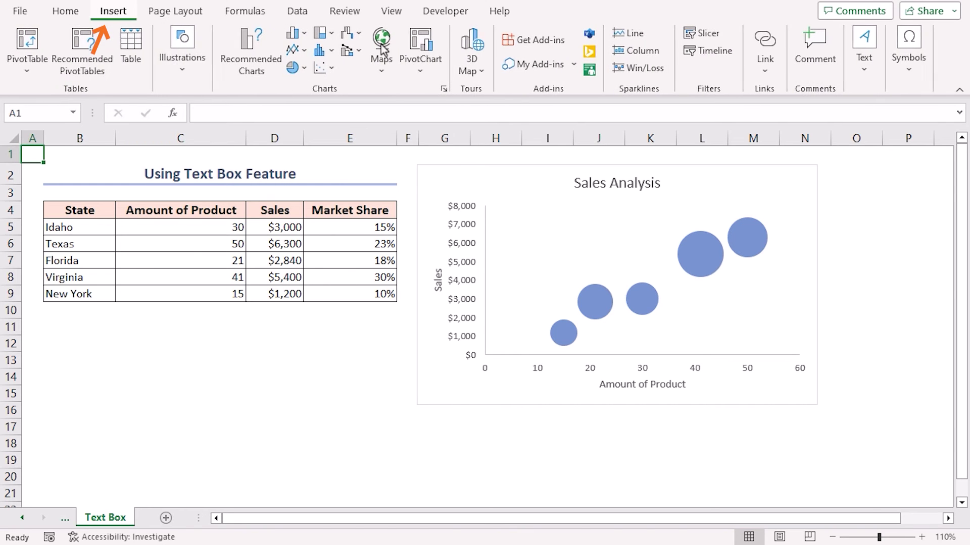
left_click(869, 75)
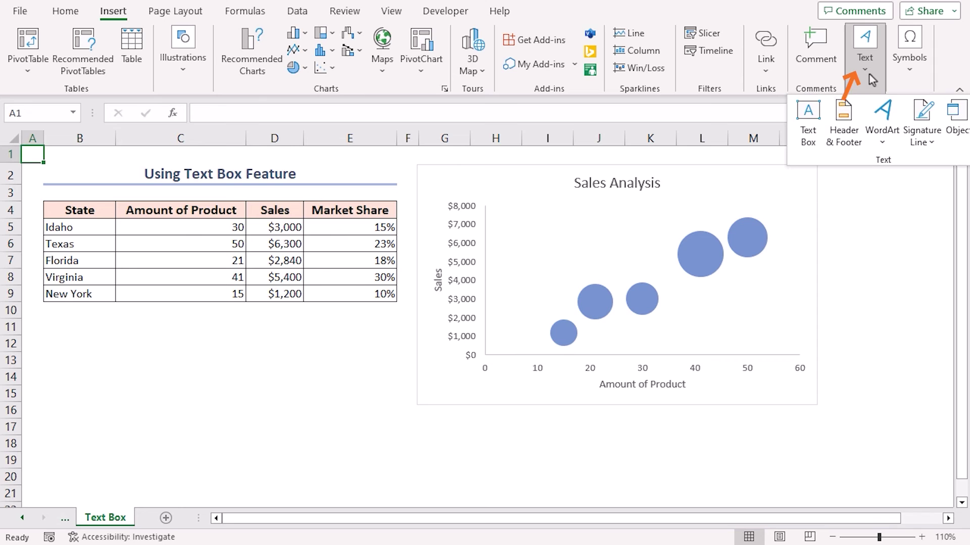
left_click(808, 126)
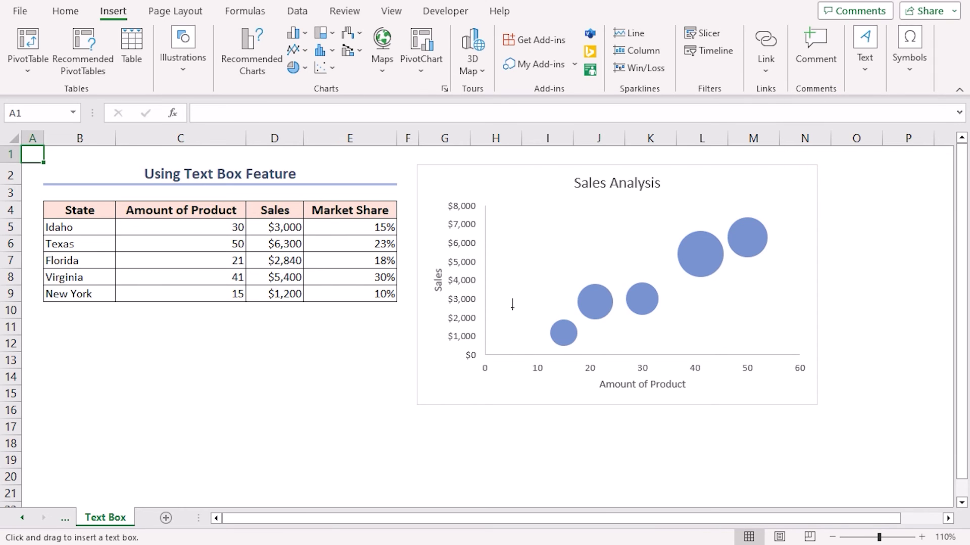
Step: Draw a 'New York' text box left of the smallest bubble and nudge it slightly up
left_click_drag(500, 302, 565, 320)
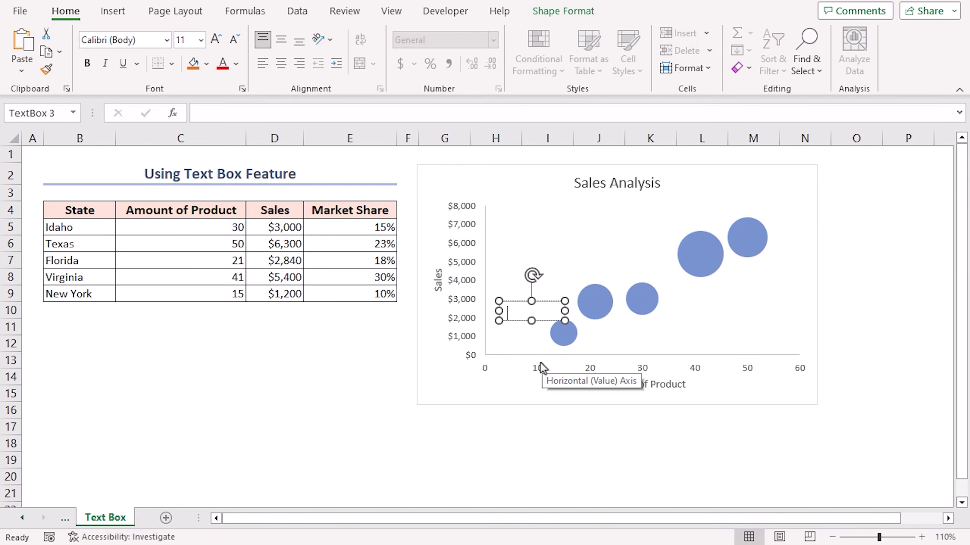
type("New York")
left_click(521, 301)
left_click_drag(522, 302, 520, 297)
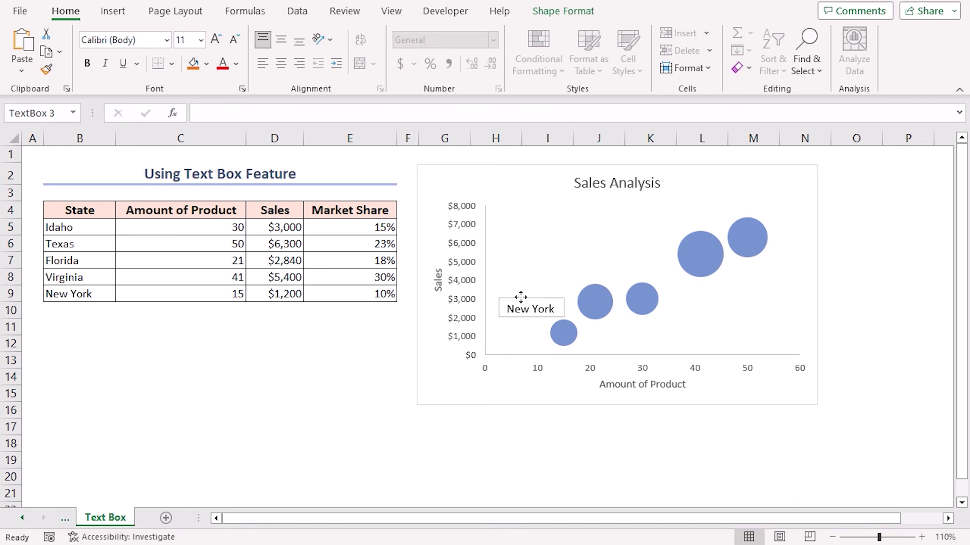
left_click(515, 287)
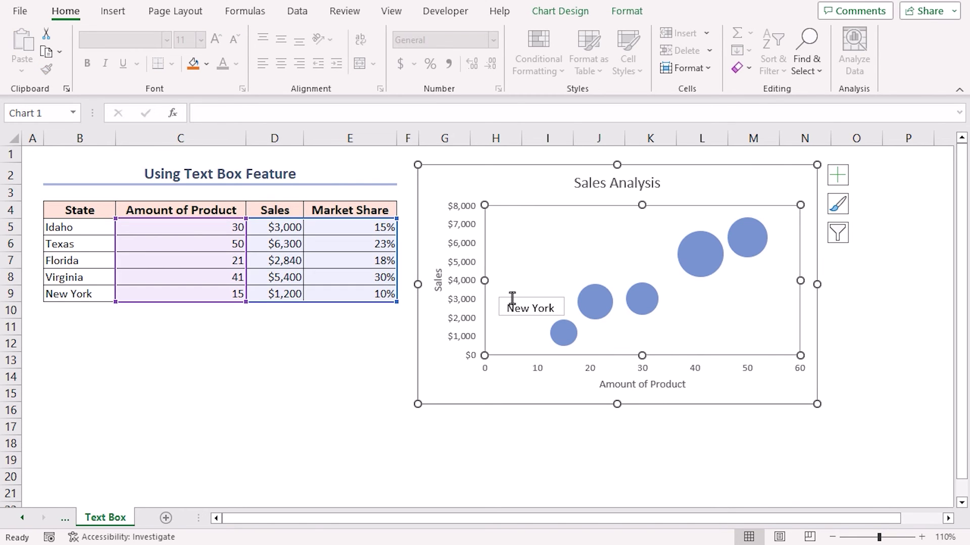
Step: Copy the New York text box and place a copy reading 'Florida' beside the Florida bubble
left_click(511, 300)
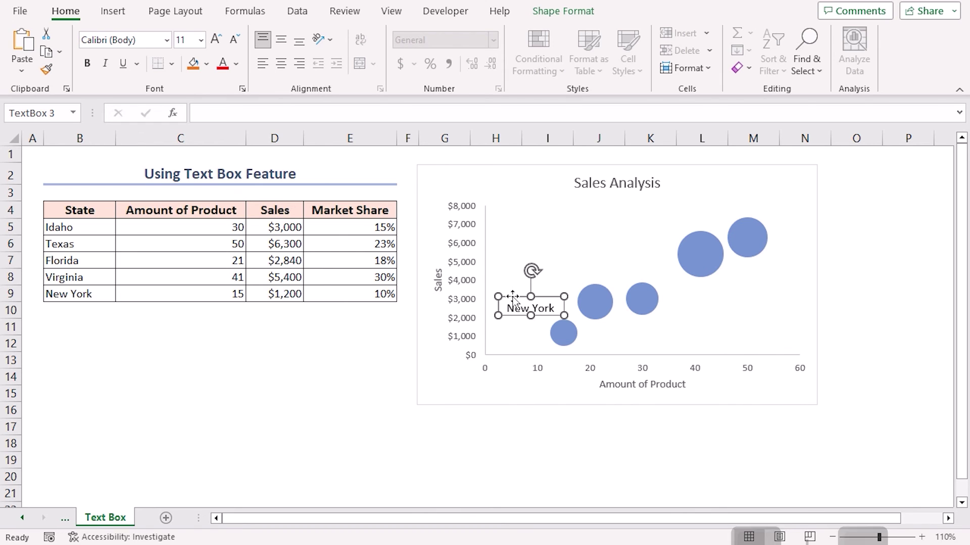
key("ctrl+c")
left_click(574, 260)
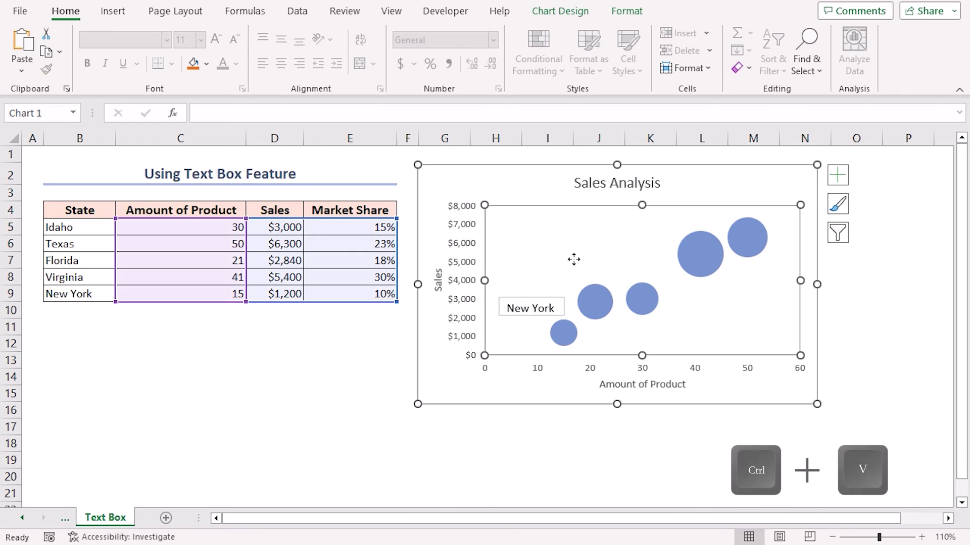
key("ctrl+v")
left_click_drag(440, 169, 558, 269)
type("Florid")
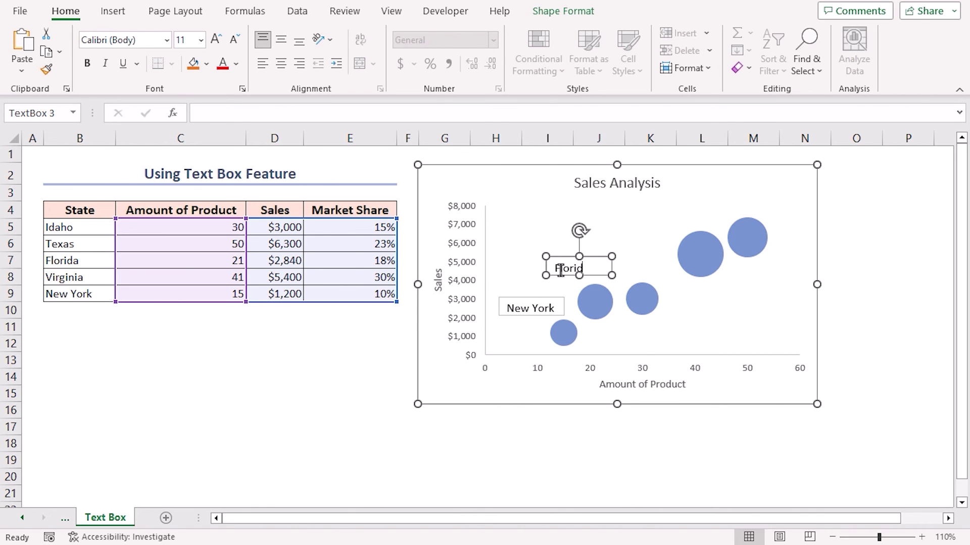
type("a")
left_click(530, 266)
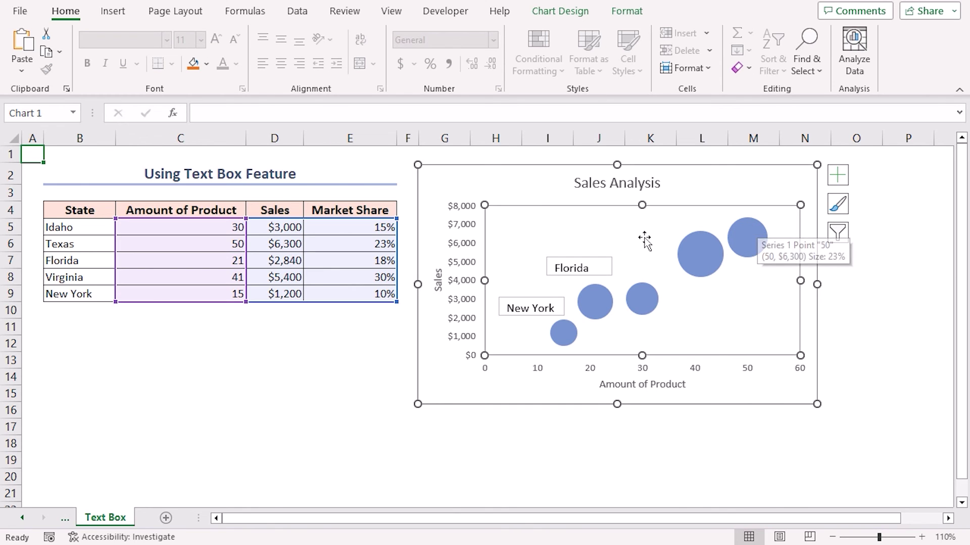
Step: Duplicate the Florida text box and edit a copy under the Idaho bubble
left_click(573, 260)
key("ctrl+c")
key("ctrl+v")
Step: Place another copy above the large bubble and rename it 'Virginia'
key("ctrl+v")
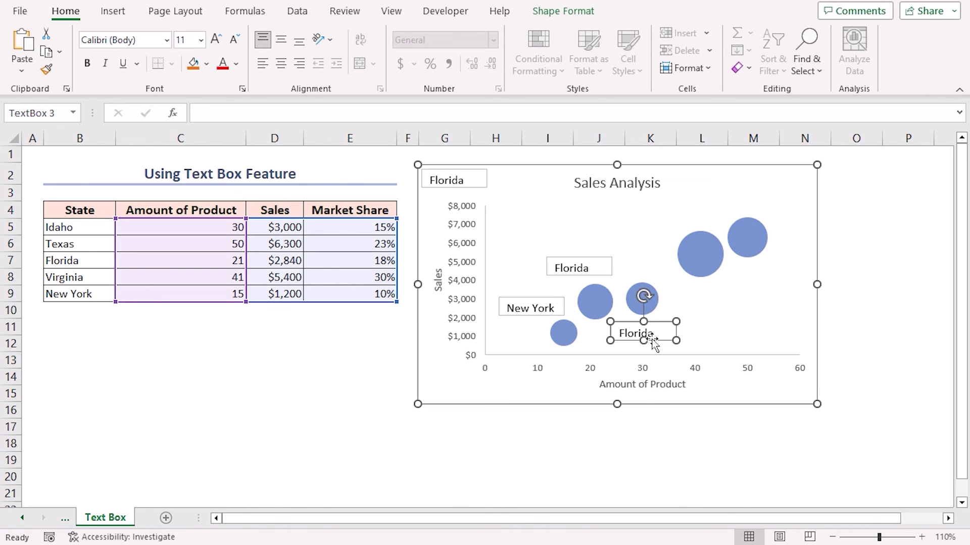
left_click(654, 333)
key("BackSpace")
key("BackSpace")
key("BackSpace")
key("BackSpace")
key("ctrl+v")
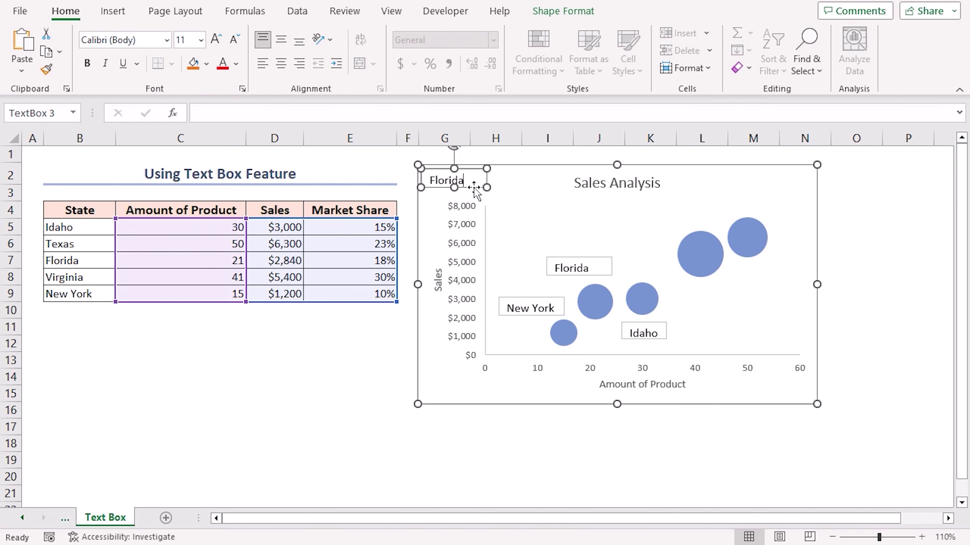
left_click_drag(472, 186, 692, 223)
double_click(667, 216)
type("Virginia")
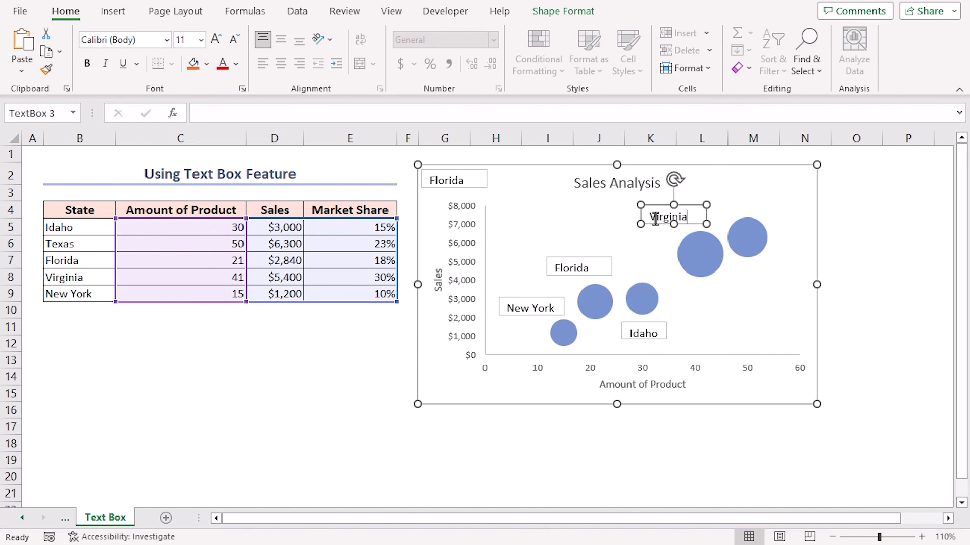
Step: Put the last copy beside the rightmost bubble, reading 'Texas'
left_click_drag(479, 186, 775, 278)
double_click(757, 271)
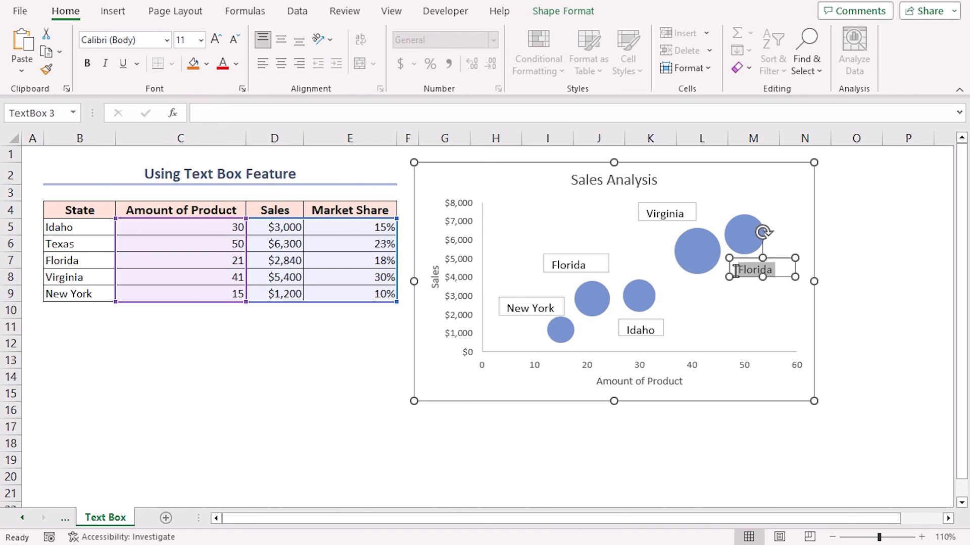
type("Texas")
left_click(329, 375)
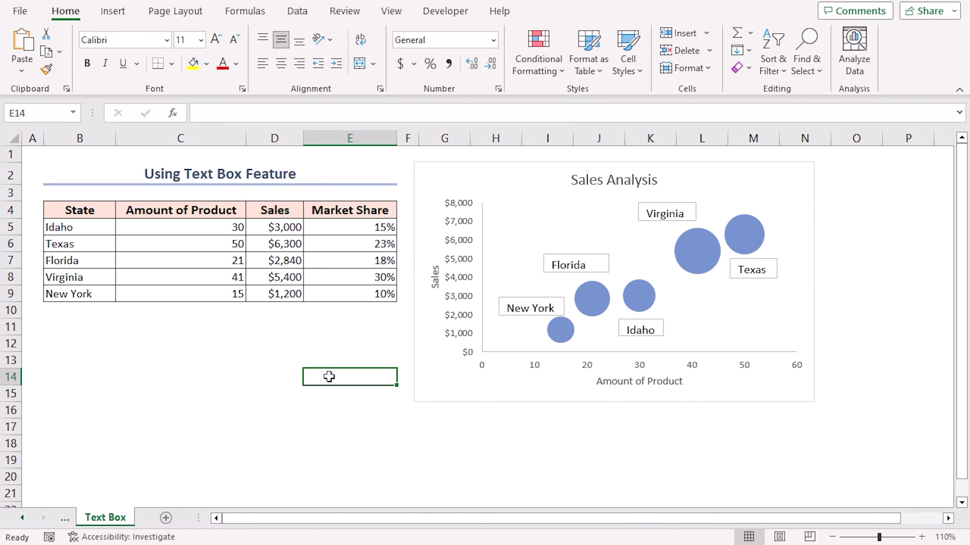